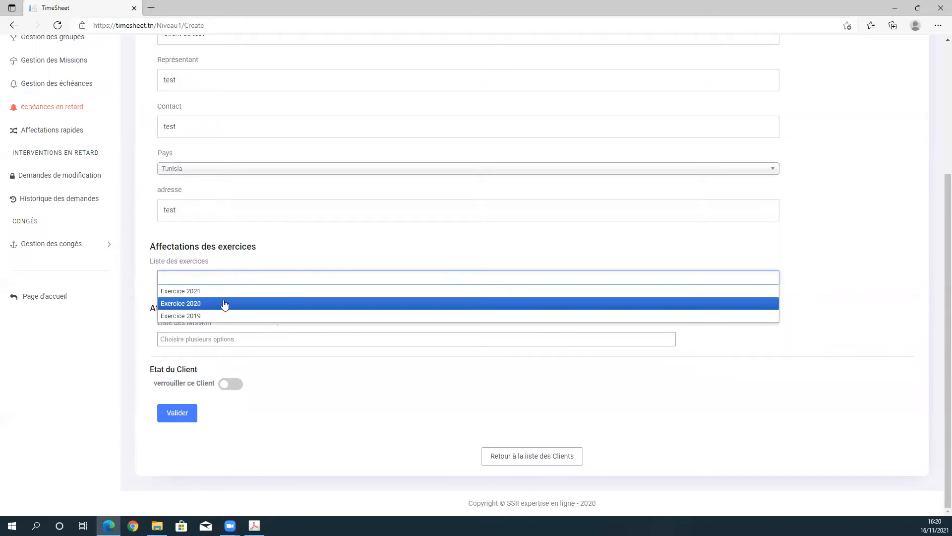
Assign Exercice 2021 and Exercice 2020 to the new client.
{"action": "left_click", "coordinate": [218, 293]}
{"action": "left_click", "coordinate": [232, 278]}
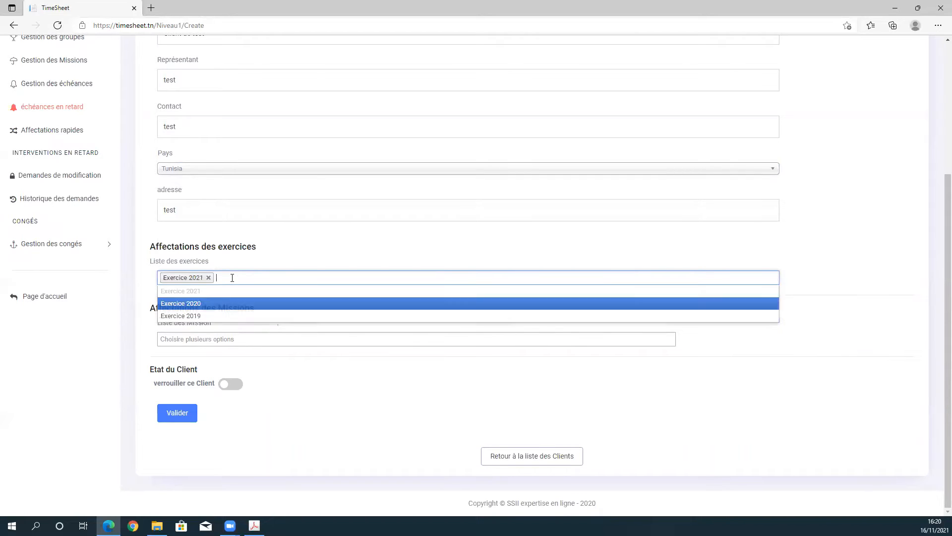
{"action": "left_click", "coordinate": [226, 304]}
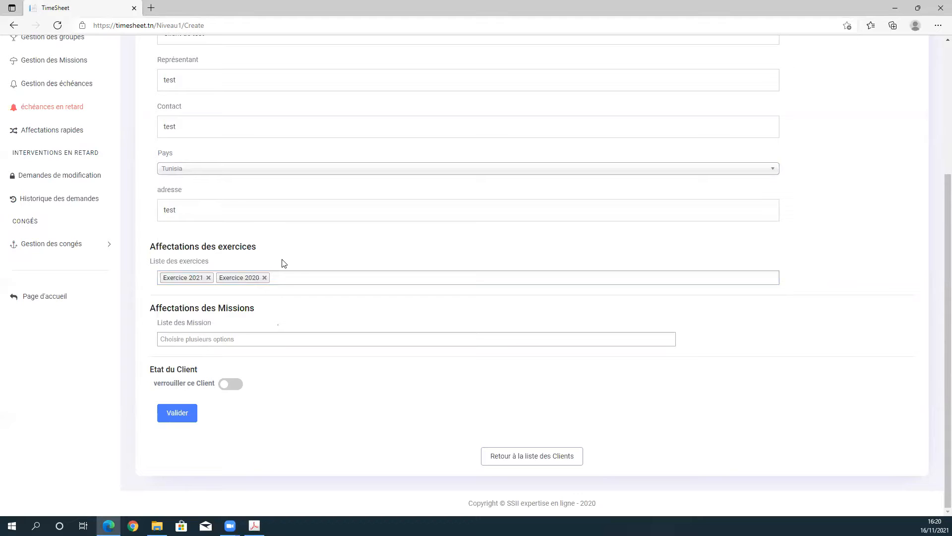
Assign Mission 1 and Mission 2 to the new client, submit the client form and decline saving the form data in the browser.
{"action": "left_click", "coordinate": [248, 334]}
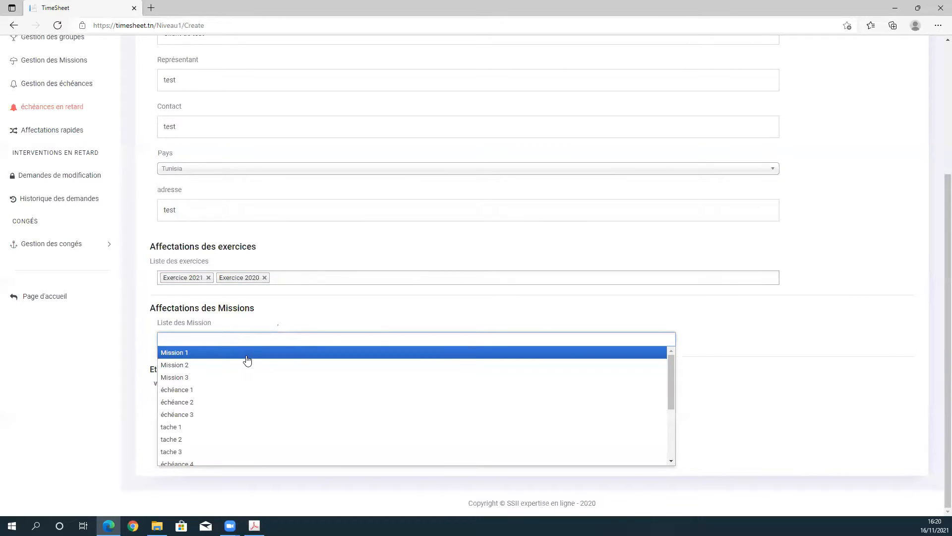
{"action": "left_click", "coordinate": [247, 355]}
{"action": "left_click", "coordinate": [245, 343]}
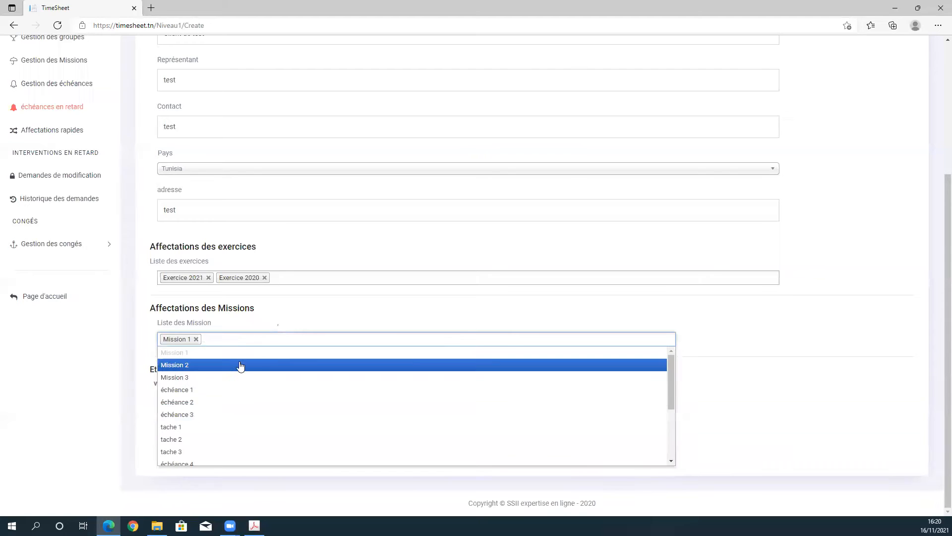
{"action": "left_click", "coordinate": [241, 365]}
{"action": "left_click", "coordinate": [274, 321]}
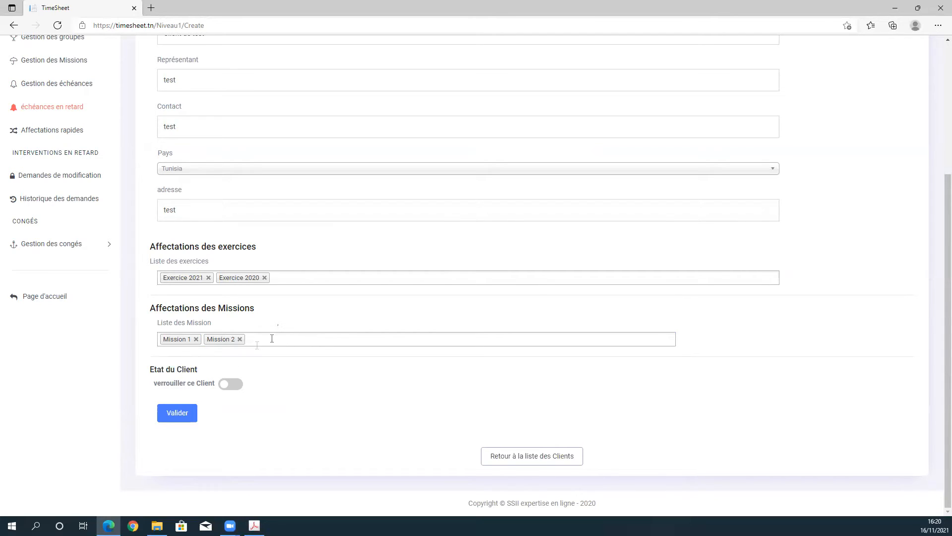
{"action": "left_click", "coordinate": [181, 416]}
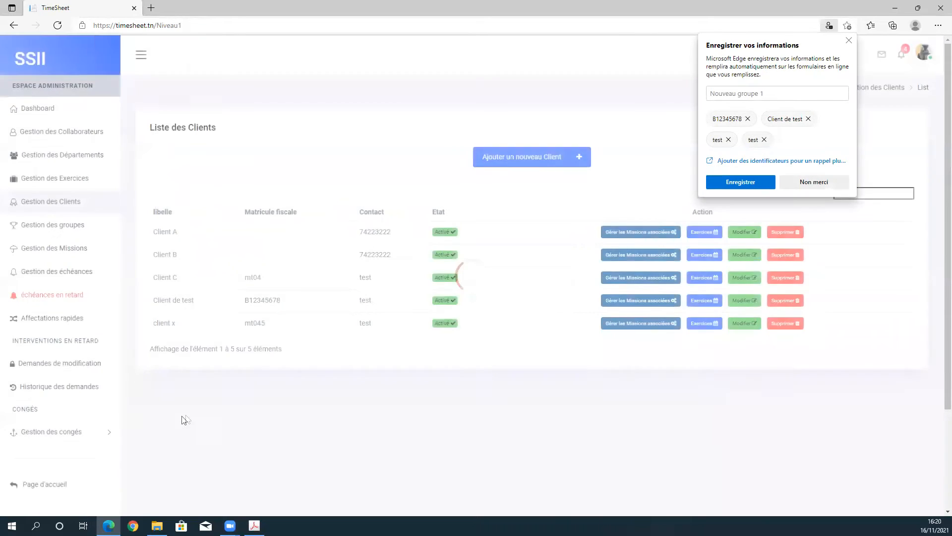
{"action": "left_click", "coordinate": [813, 182]}
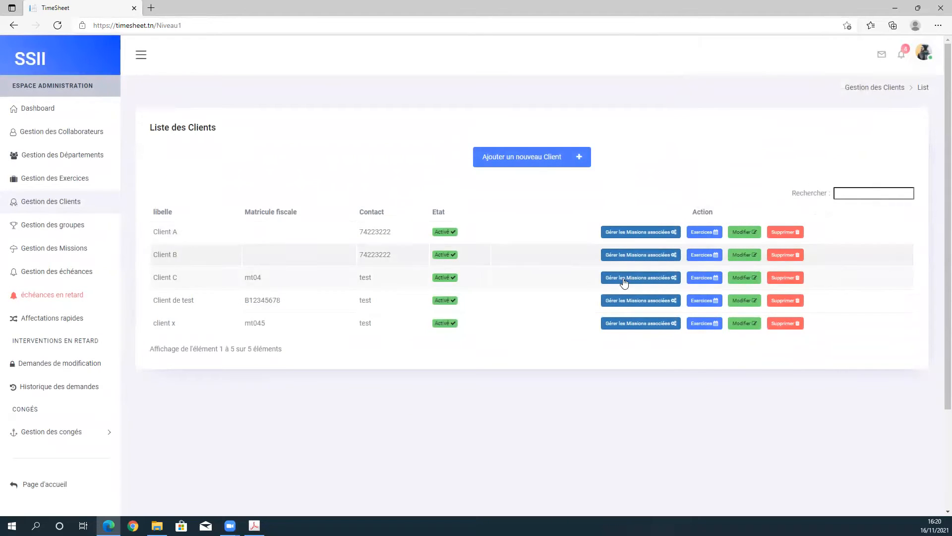
Review the editable details of Client de test and submit the form without changing anything.
{"action": "left_click_drag", "start_coordinate": [162, 300], "coordinate": [375, 305]}
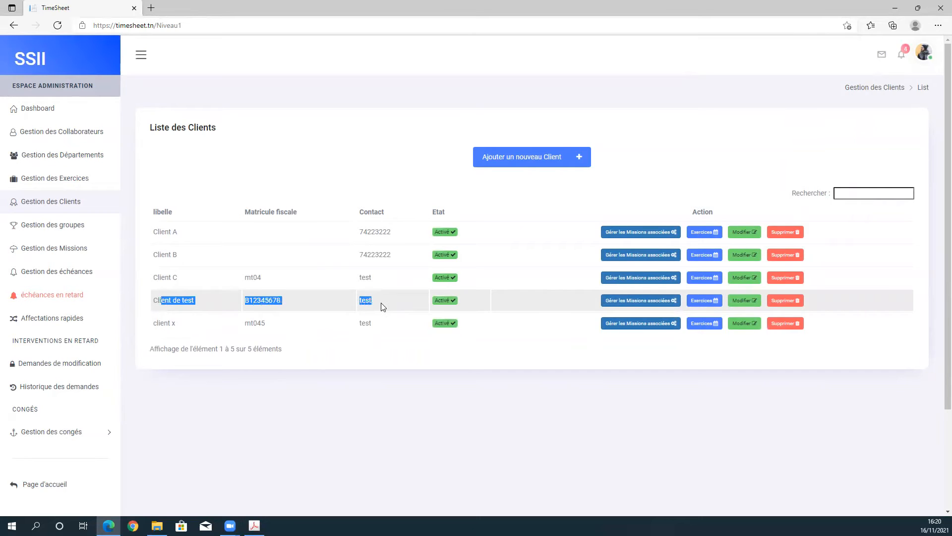
{"action": "left_click", "coordinate": [382, 306]}
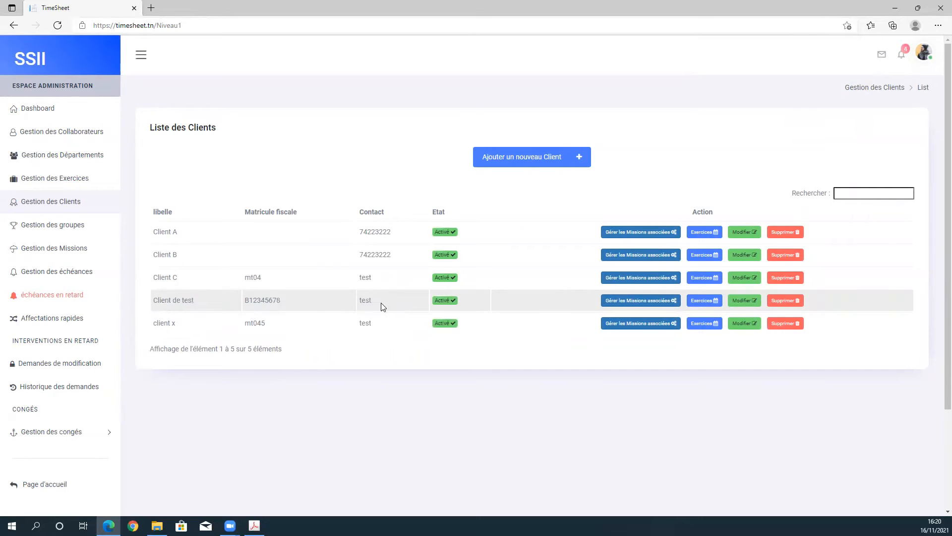
{"action": "left_click", "coordinate": [745, 301]}
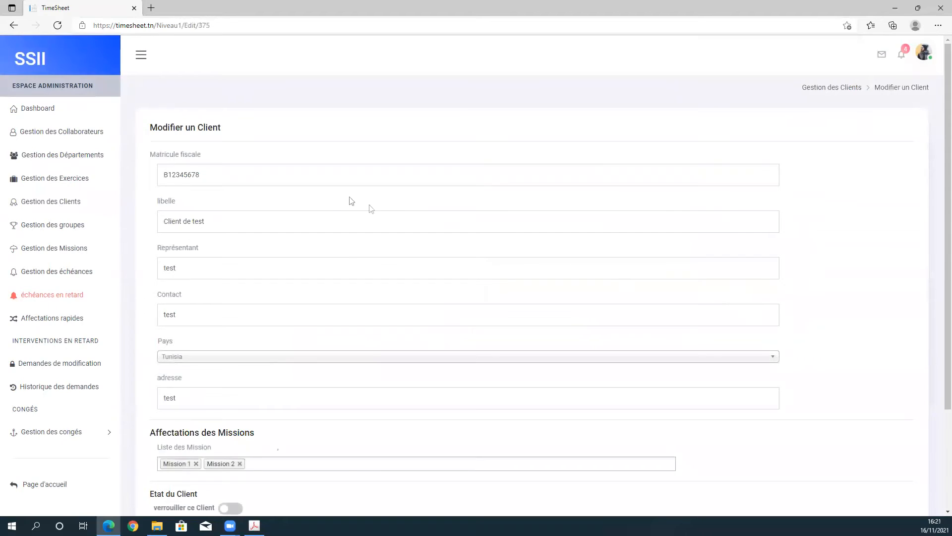
{"action": "scroll", "coordinate": [347, 204], "scroll_direction": "down", "scroll_amount": 3}
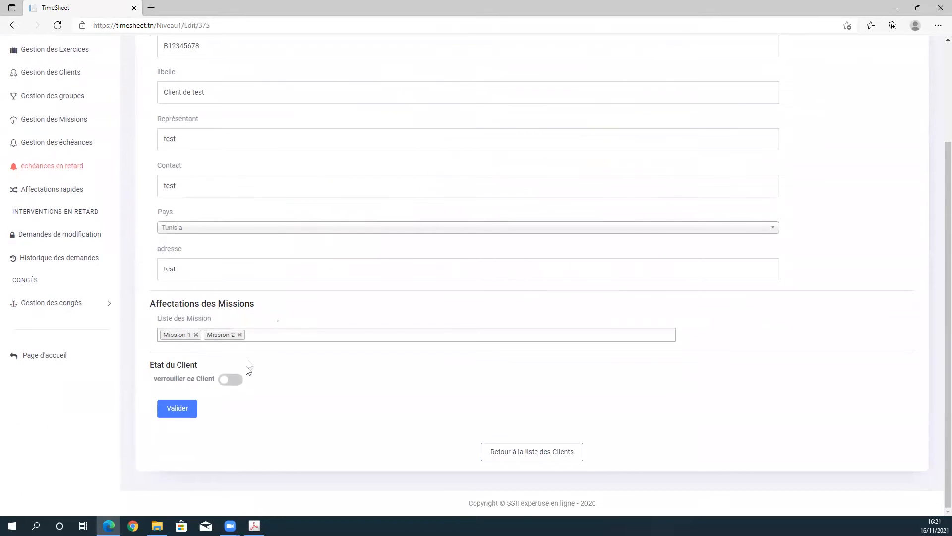
{"action": "left_click", "coordinate": [179, 413]}
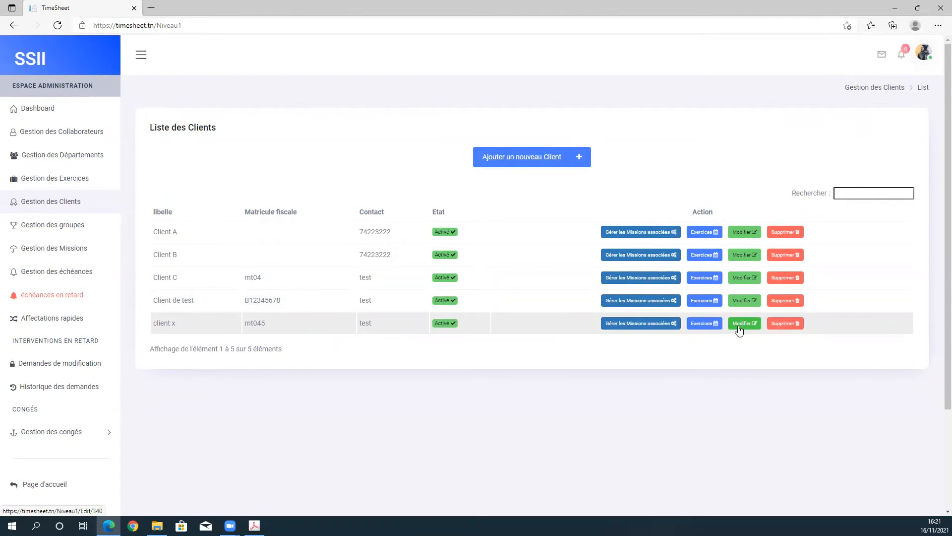
Lock client x in its edit form and save the change.
{"action": "left_click", "coordinate": [739, 329]}
{"action": "scroll", "coordinate": [329, 382], "scroll_direction": "down", "scroll_amount": 2}
{"action": "left_click", "coordinate": [232, 383]}
{"action": "left_click", "coordinate": [188, 411]}
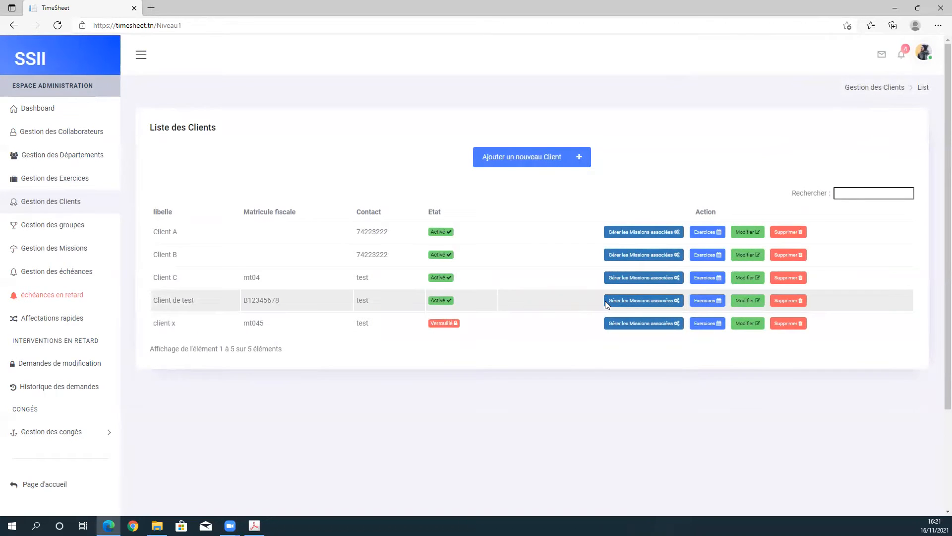
Add a new mission named Mission 4 to Client de test and return to the client list.
{"action": "left_click", "coordinate": [647, 304]}
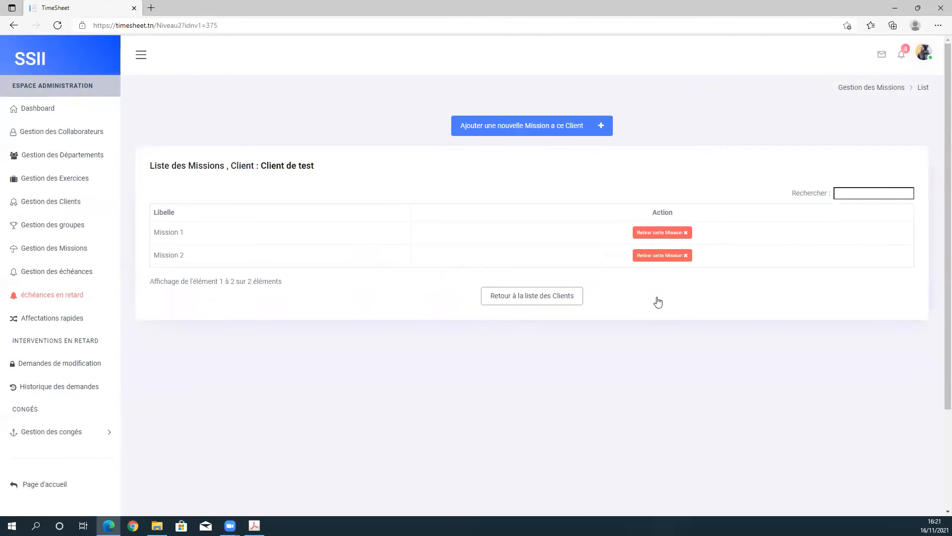
{"action": "left_click", "coordinate": [501, 126]}
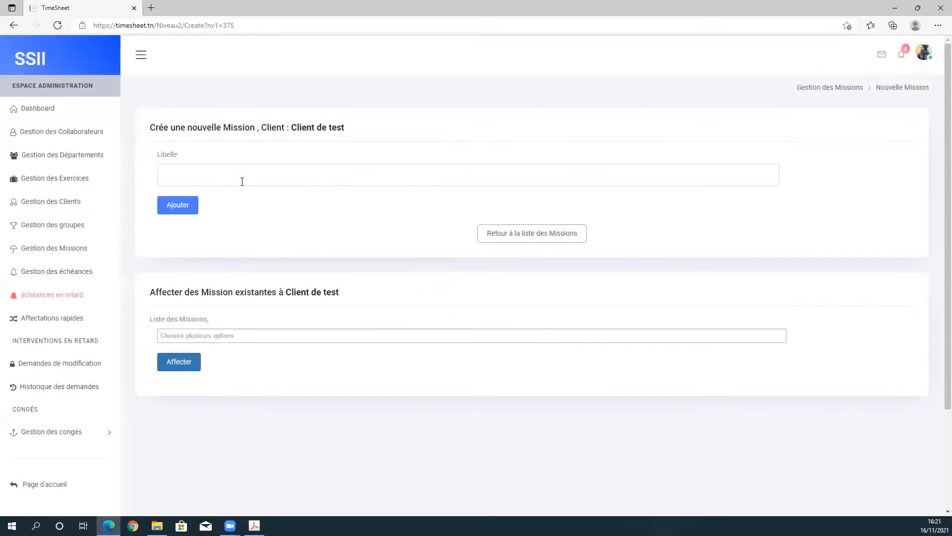
{"action": "left_click", "coordinate": [242, 182]}
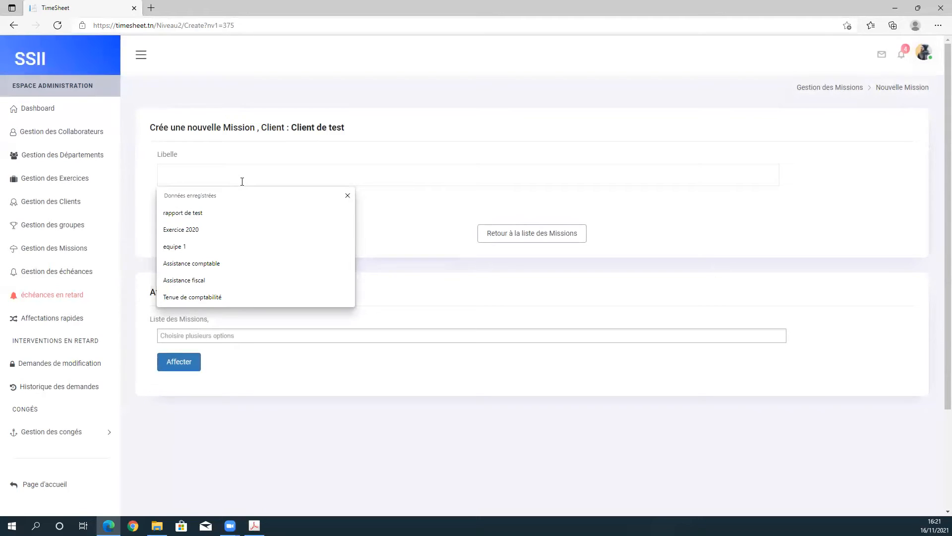
{"action": "type", "text": "Mission"}
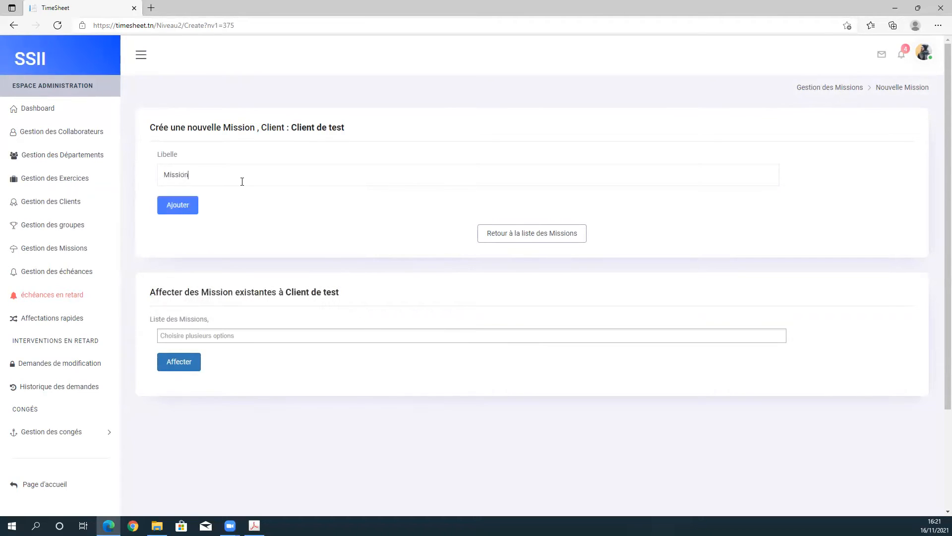
{"action": "type", "text": " 4"}
{"action": "left_click", "coordinate": [185, 211]}
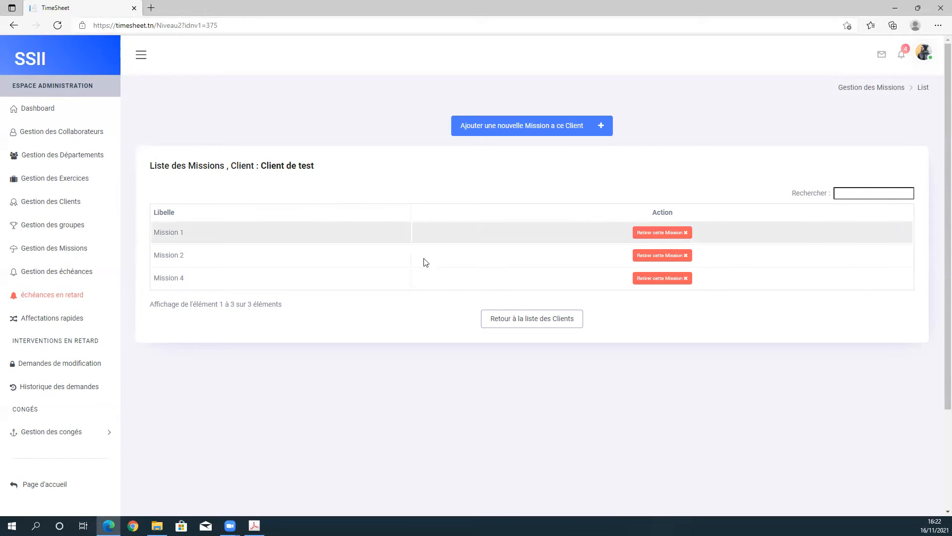
{"action": "left_click", "coordinate": [515, 326]}
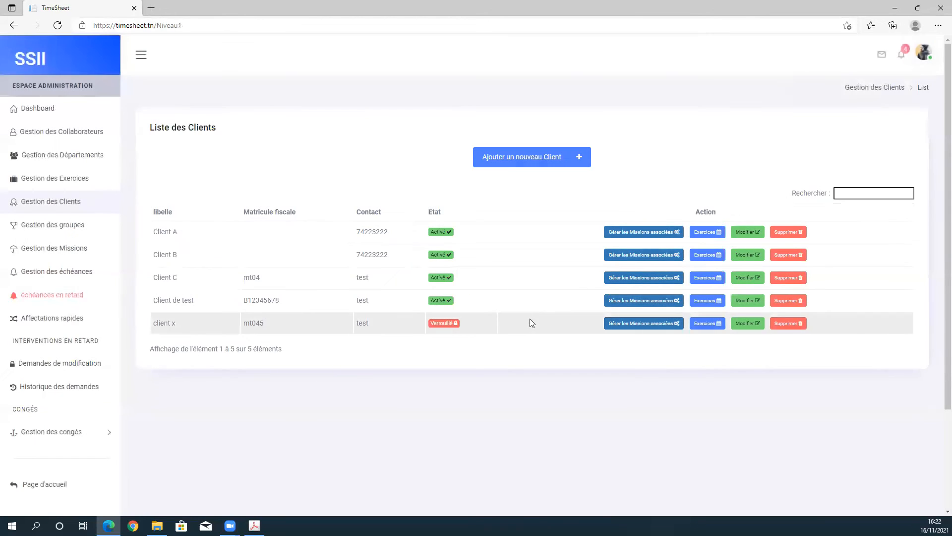
Examine Client C's exercise list and its option for adding exercises, and go back to the client list.
{"action": "left_click", "coordinate": [714, 278]}
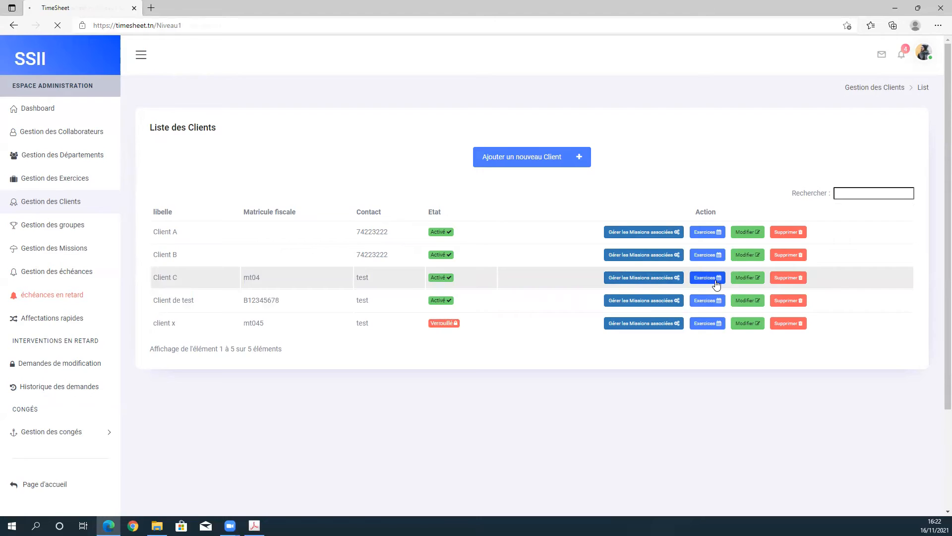
{"action": "left_click", "coordinate": [542, 156]}
{"action": "left_click", "coordinate": [364, 110]}
{"action": "left_click", "coordinate": [351, 123]}
{"action": "left_click", "coordinate": [615, 148]}
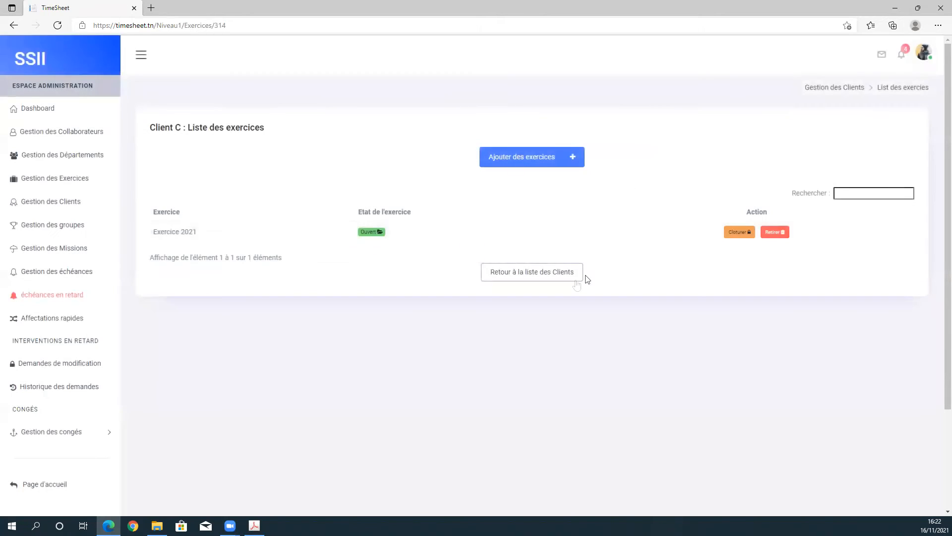
{"action": "left_click", "coordinate": [547, 279]}
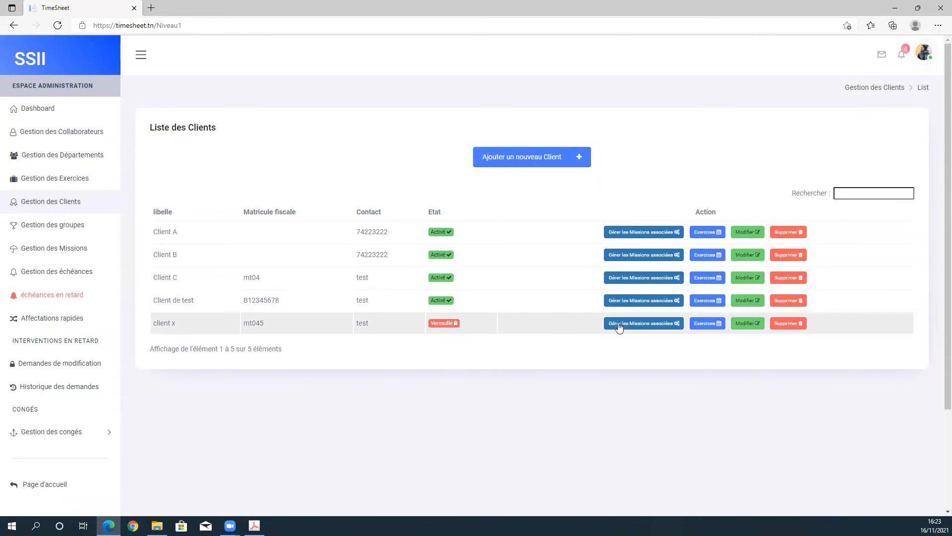
View the deletion confirmation page for client x and return to the client list without deleting the client.
{"action": "left_click", "coordinate": [799, 326]}
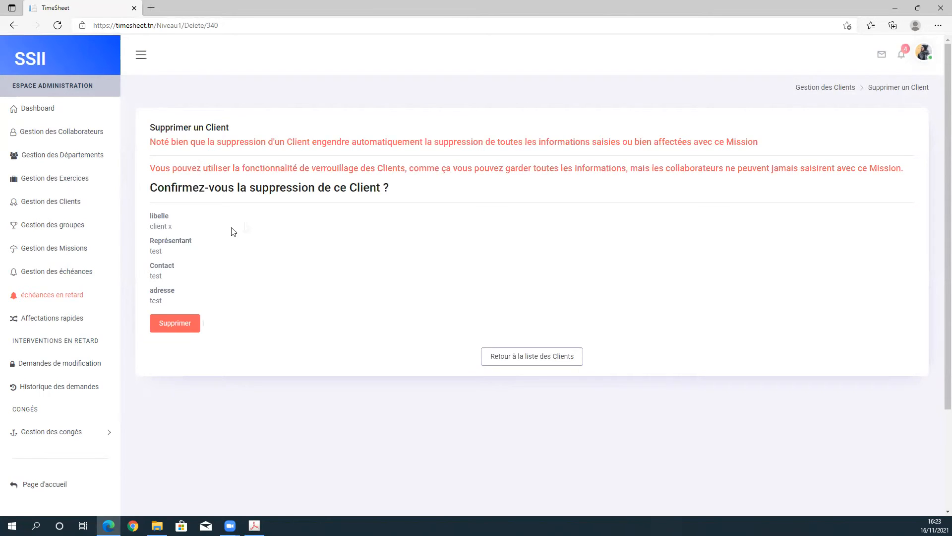
{"action": "left_click", "coordinate": [506, 367]}
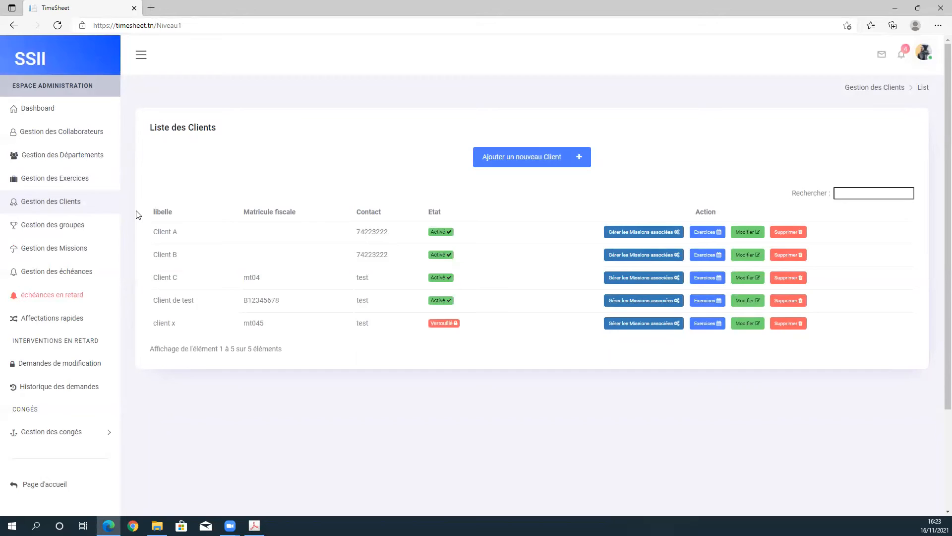
Start a new mission from the missions management page and name it Mission 5.
{"action": "left_click", "coordinate": [81, 253]}
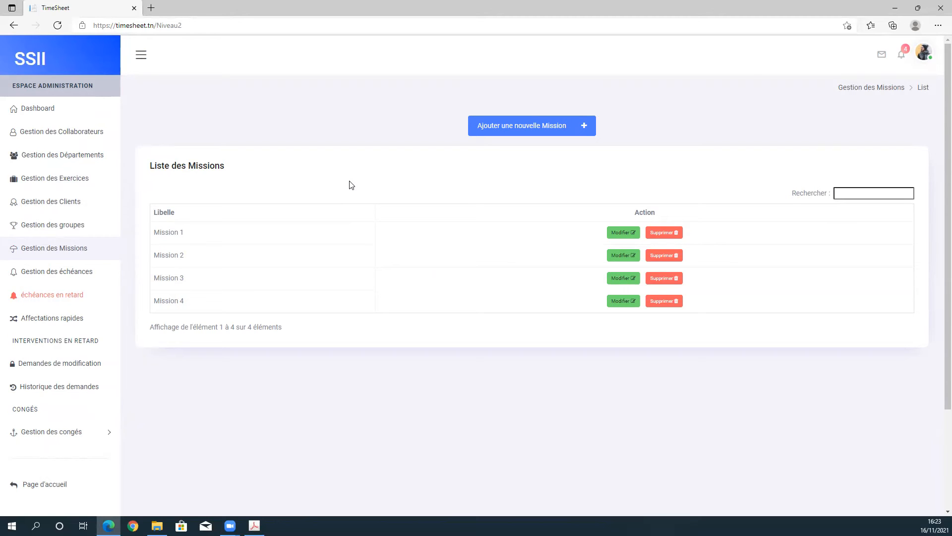
{"action": "left_click", "coordinate": [525, 122]}
{"action": "left_click", "coordinate": [183, 169]}
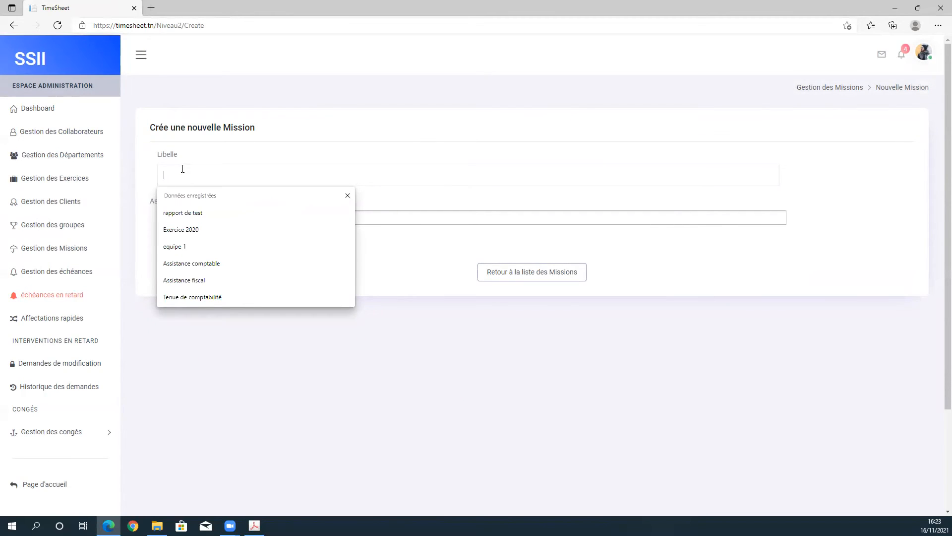
{"action": "type", "text": "Mission "}
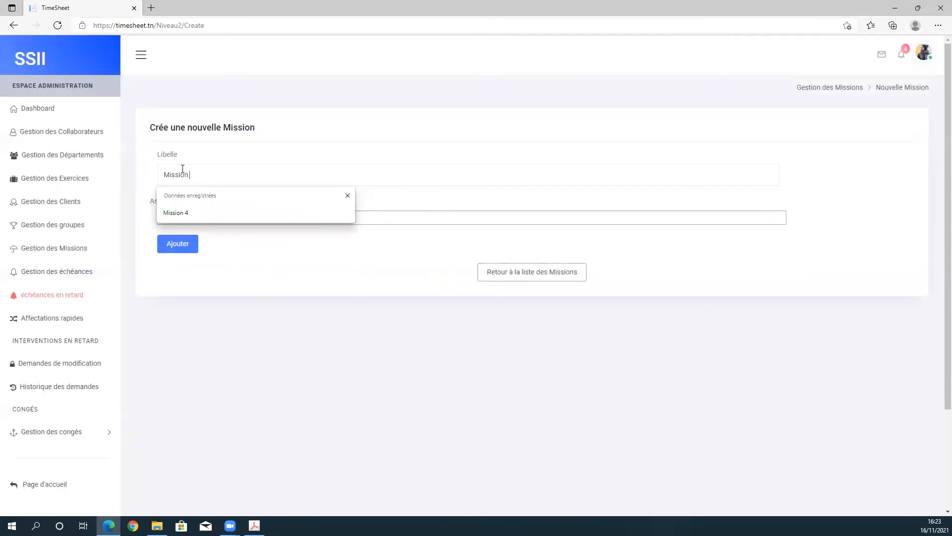
{"action": "type", "text": "5"}
Associate Mission 5 with Client A, Client B and Client de test, and add the mission.
{"action": "left_click", "coordinate": [211, 214]}
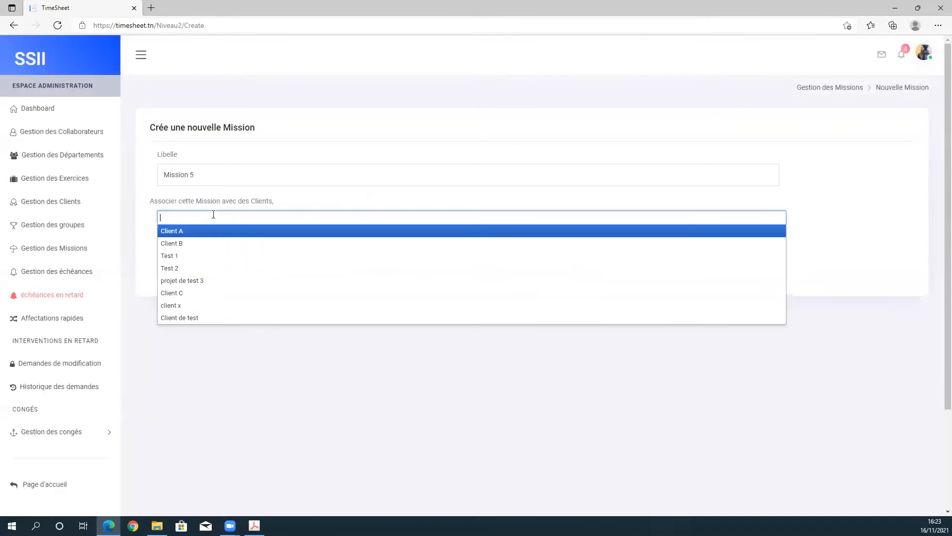
{"action": "left_click", "coordinate": [207, 237]}
{"action": "left_click", "coordinate": [208, 219]}
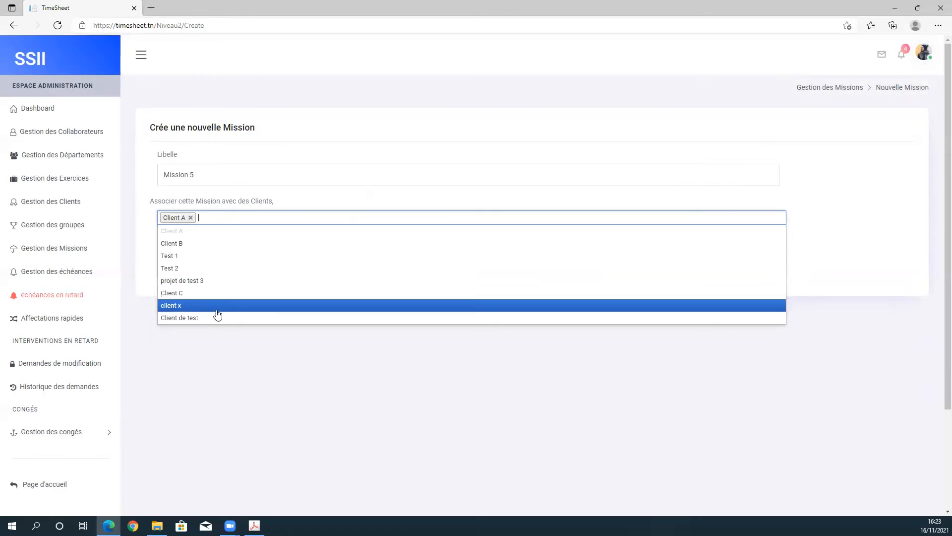
{"action": "left_click", "coordinate": [197, 243]}
{"action": "left_click", "coordinate": [262, 219]}
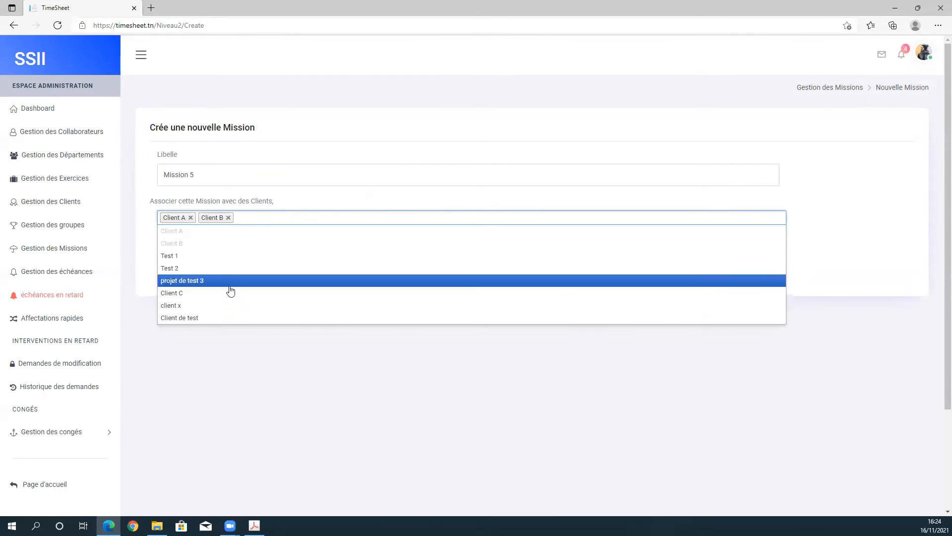
{"action": "left_click", "coordinate": [218, 317]}
{"action": "left_click", "coordinate": [180, 245]}
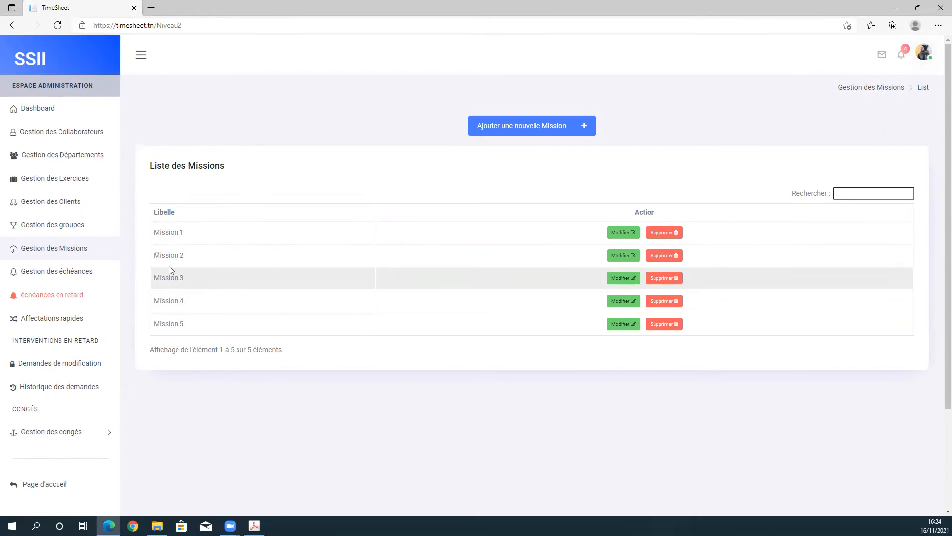
Check the missions associated with Client de test for Mission 5 and return to the client list.
{"action": "left_click", "coordinate": [89, 207]}
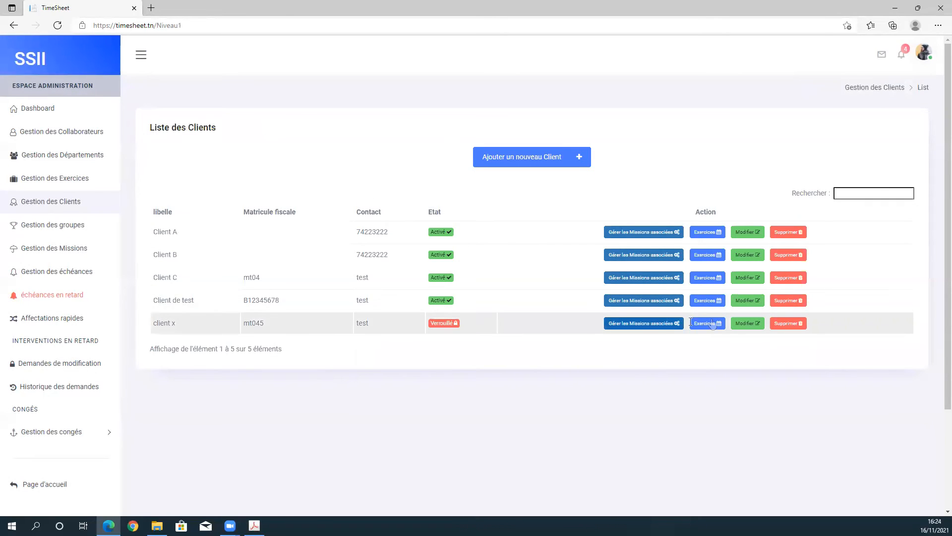
{"action": "left_click", "coordinate": [644, 300]}
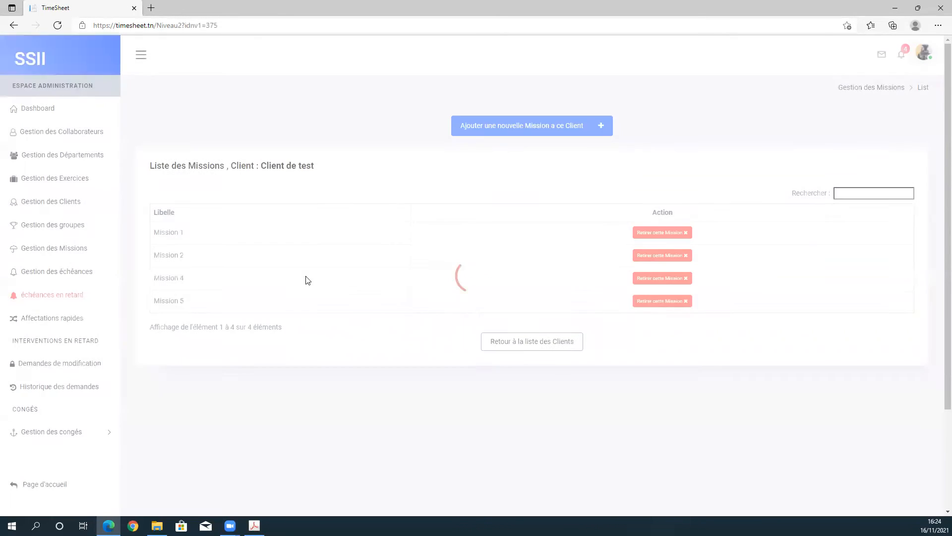
{"action": "triple_click", "coordinate": [178, 299]}
{"action": "left_click", "coordinate": [207, 292]}
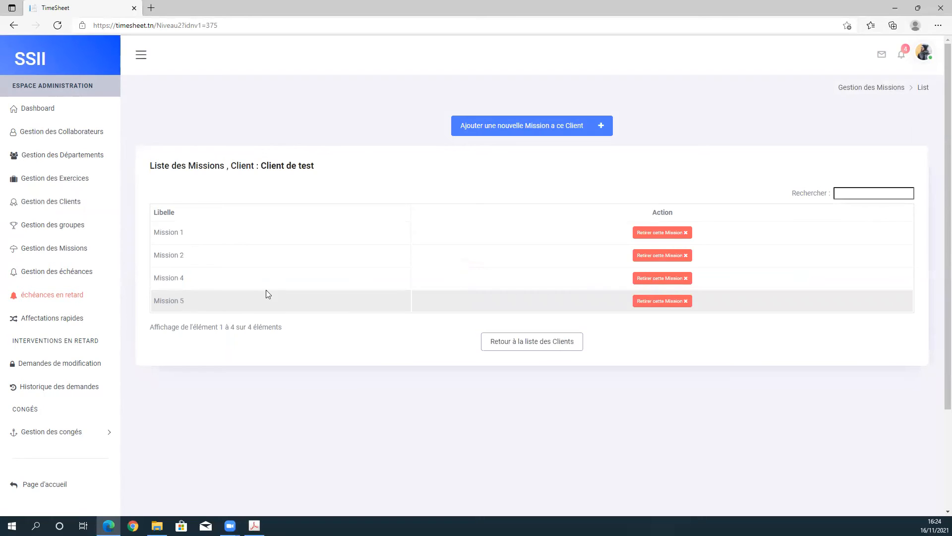
{"action": "left_click", "coordinate": [526, 345]}
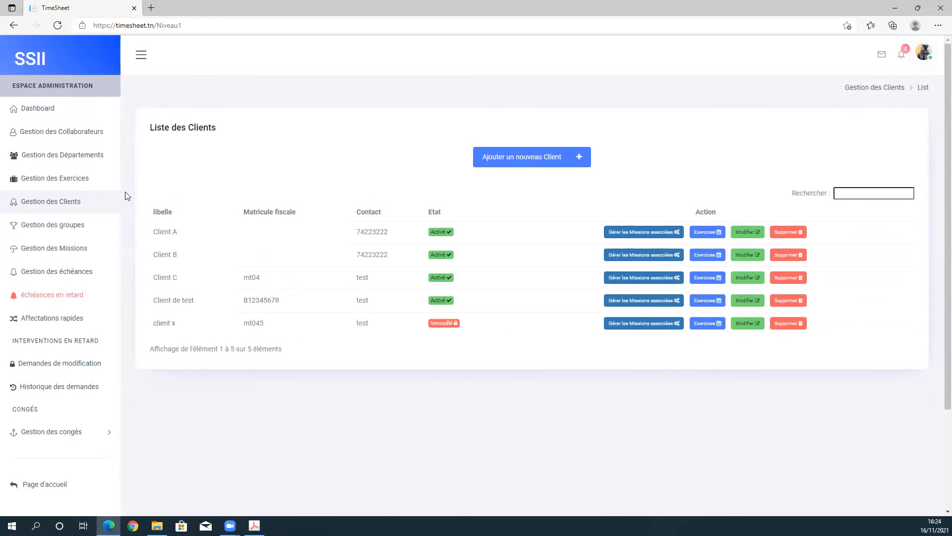
Start a new exercise from the exercises management page and name it Exercice 2022.
{"action": "left_click", "coordinate": [101, 187]}
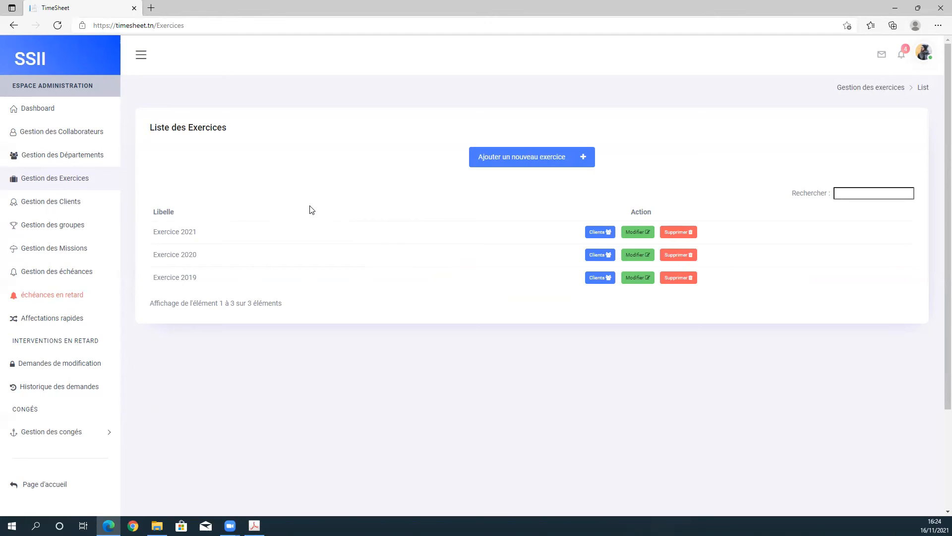
{"action": "left_click", "coordinate": [495, 166]}
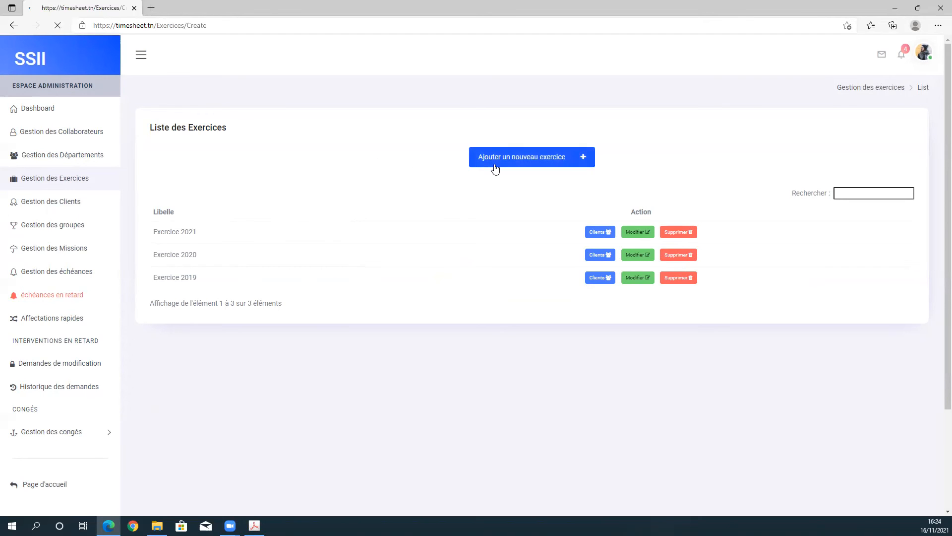
{"action": "left_click", "coordinate": [213, 176]}
{"action": "type", "text": "Exe"}
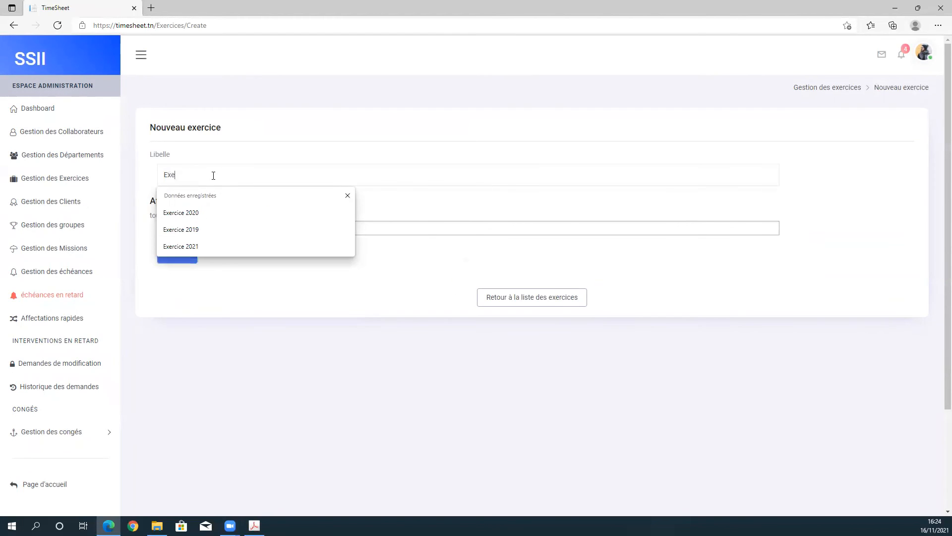
{"action": "type", "text": "rcice 52"}
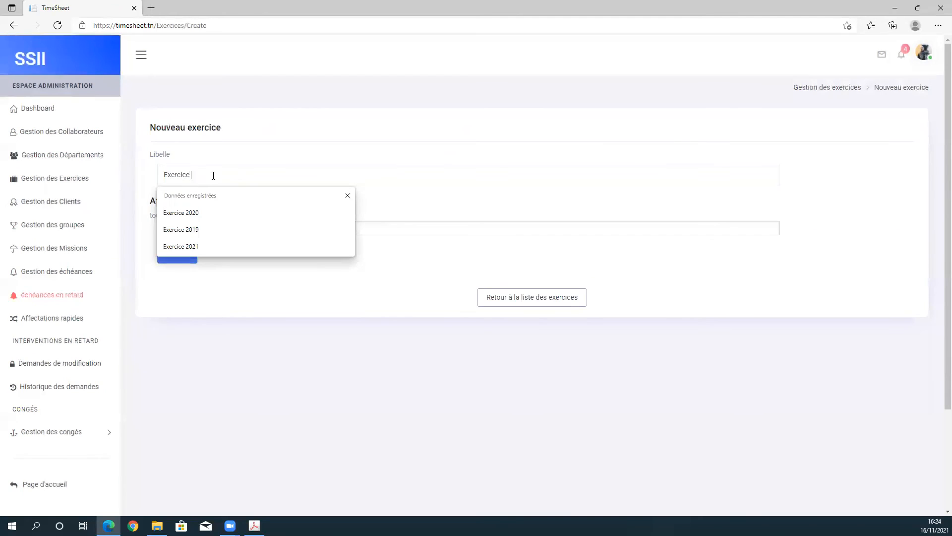
{"action": "key", "text": "BackSpace"}
{"action": "type", "text": "2022"}
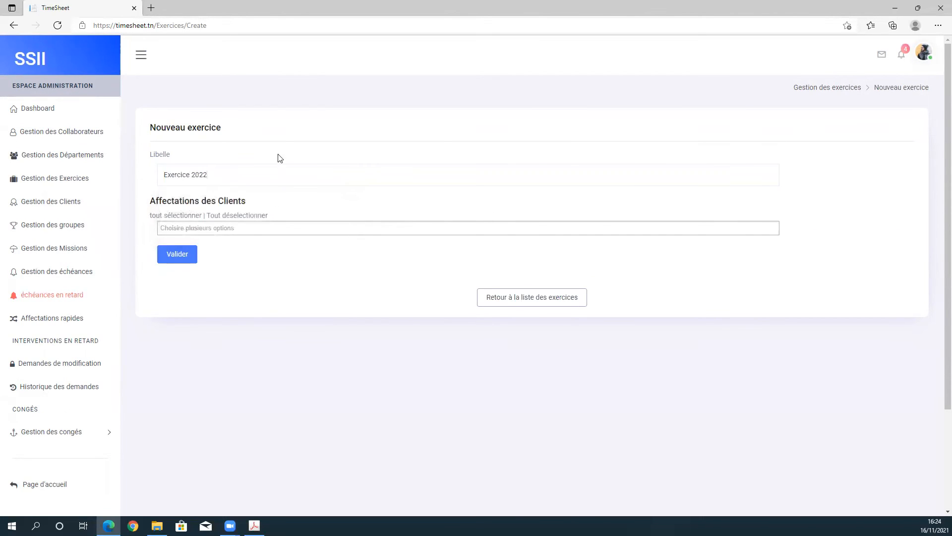
Assign all clients to Exercice 2022 at once and validate the new exercise.
{"action": "left_click", "coordinate": [276, 227]}
{"action": "left_click", "coordinate": [193, 218]}
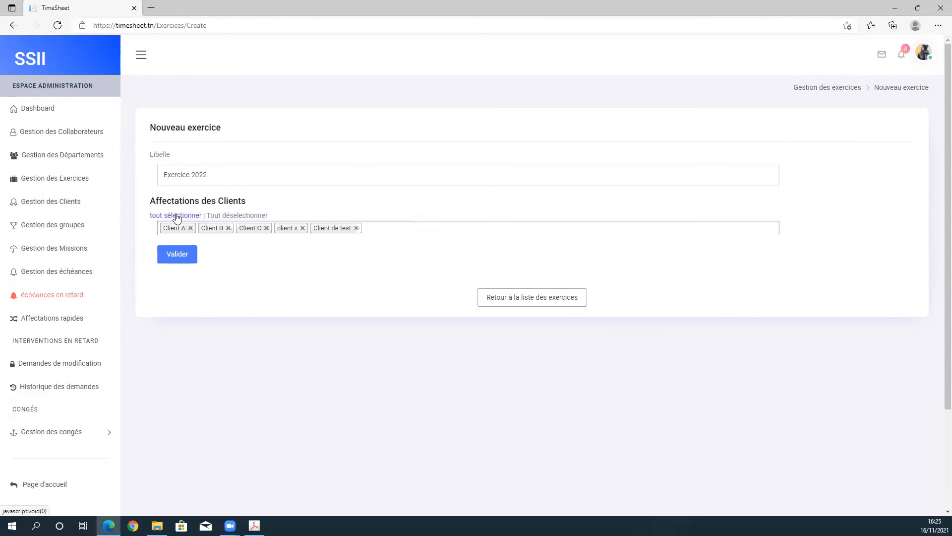
{"action": "left_click", "coordinate": [184, 258]}
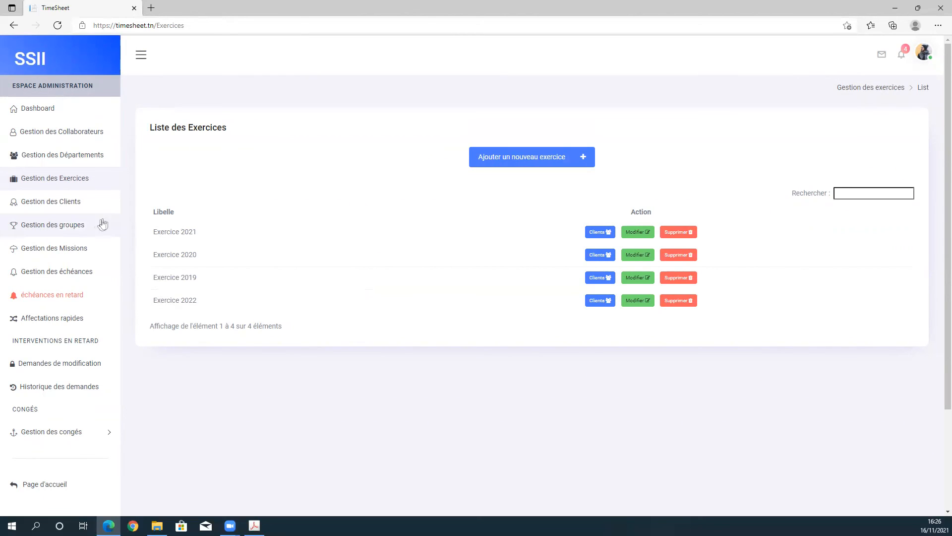
Start a new client group from the groups management page and name it Groupe de ABC.
{"action": "left_click", "coordinate": [73, 230]}
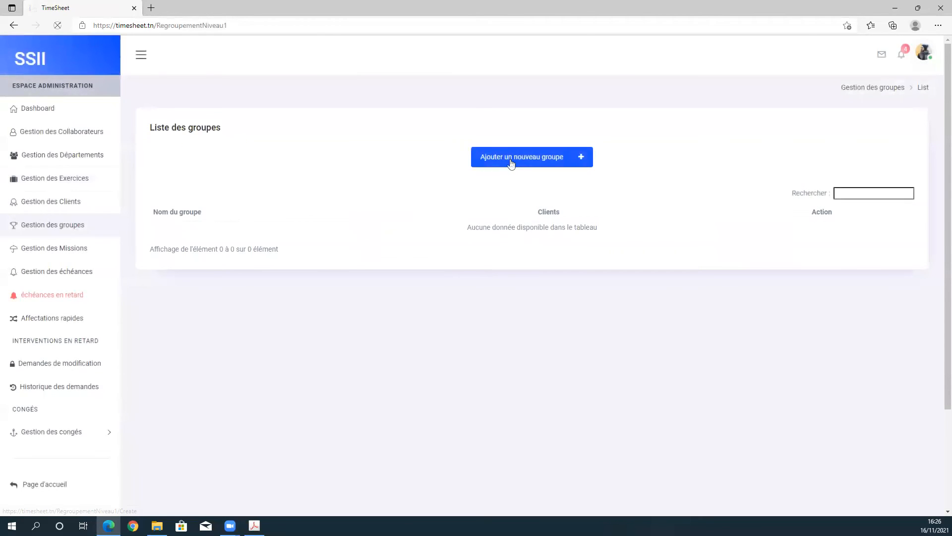
{"action": "left_click", "coordinate": [511, 164]}
{"action": "left_click", "coordinate": [249, 178]}
{"action": "type", "text": "Gr"}
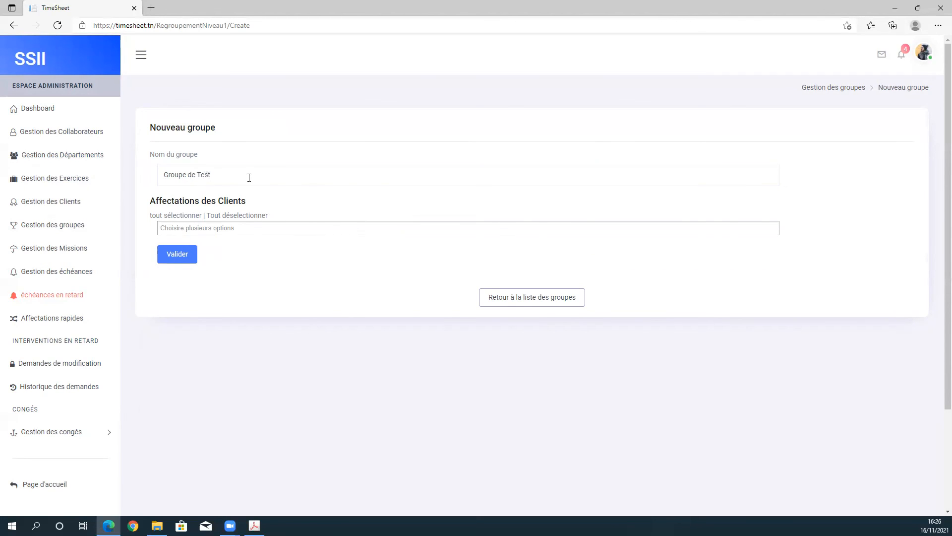
{"action": "type", "text": "oupe de ABC"}
Assign Client A, Client B and Client C to Groupe de ABC, validate the group and return to the administration dashboard.
{"action": "left_click", "coordinate": [240, 226]}
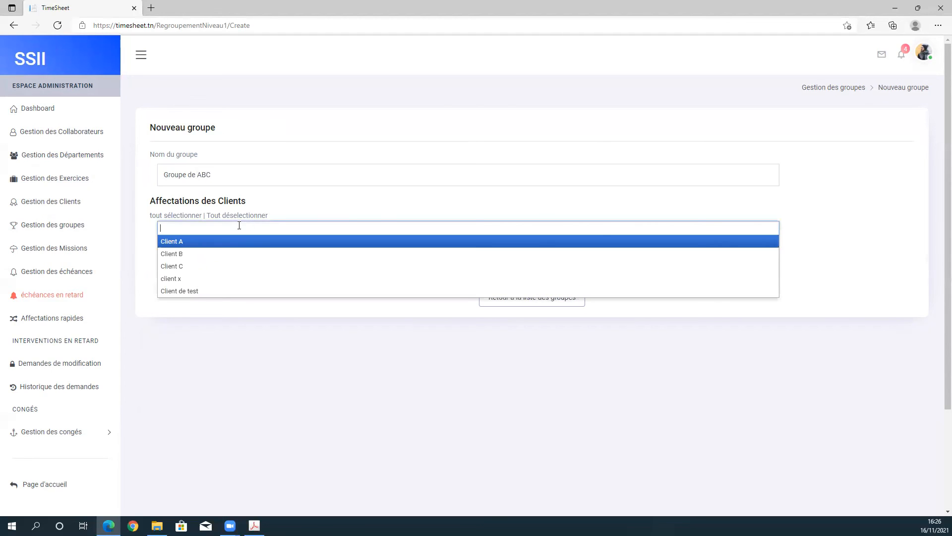
{"action": "left_click", "coordinate": [216, 243]}
{"action": "left_click", "coordinate": [226, 226]}
{"action": "left_click", "coordinate": [217, 254]}
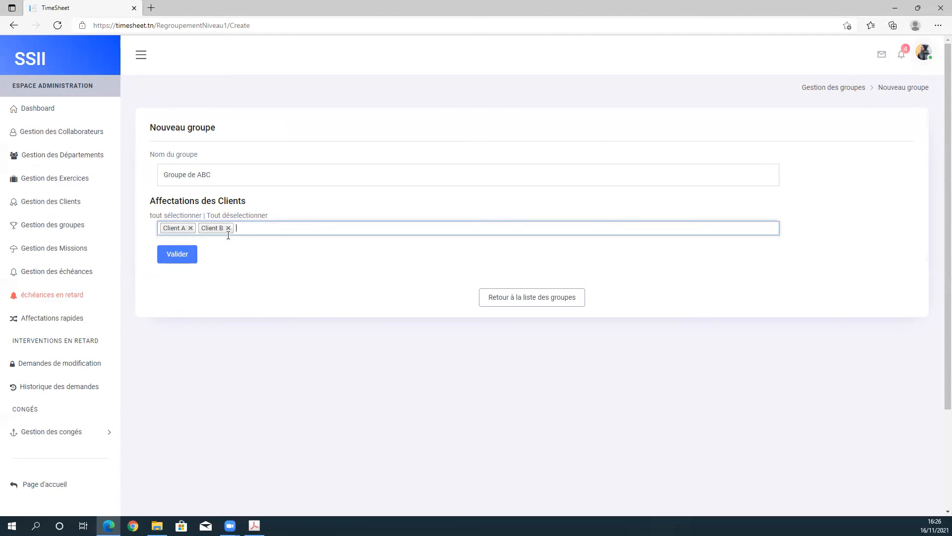
{"action": "left_click", "coordinate": [233, 228]}
{"action": "left_click", "coordinate": [221, 267]}
{"action": "left_click", "coordinate": [176, 255]}
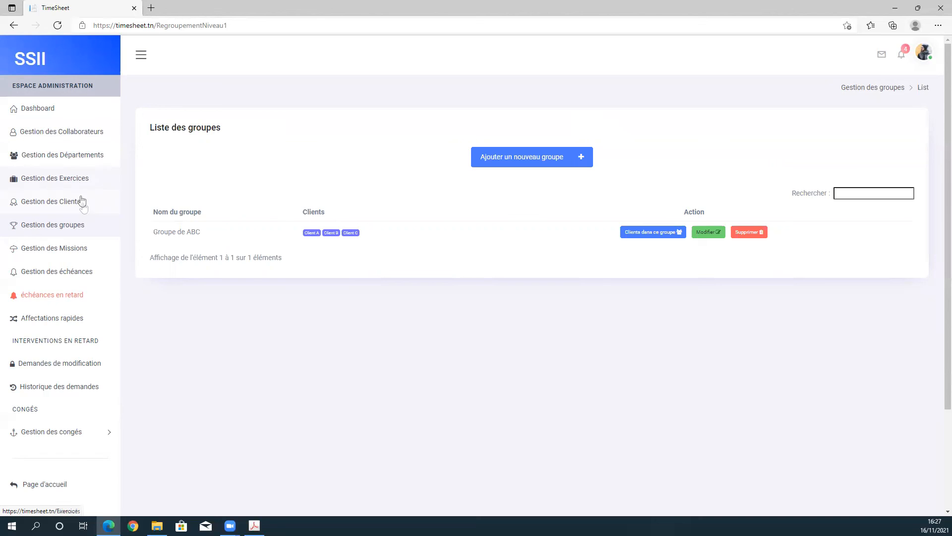
{"action": "left_click", "coordinate": [64, 113]}
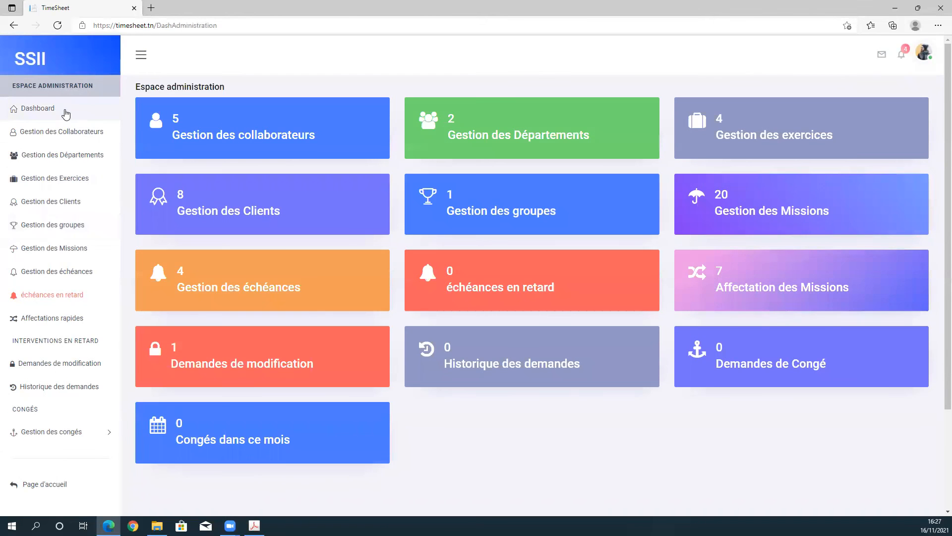